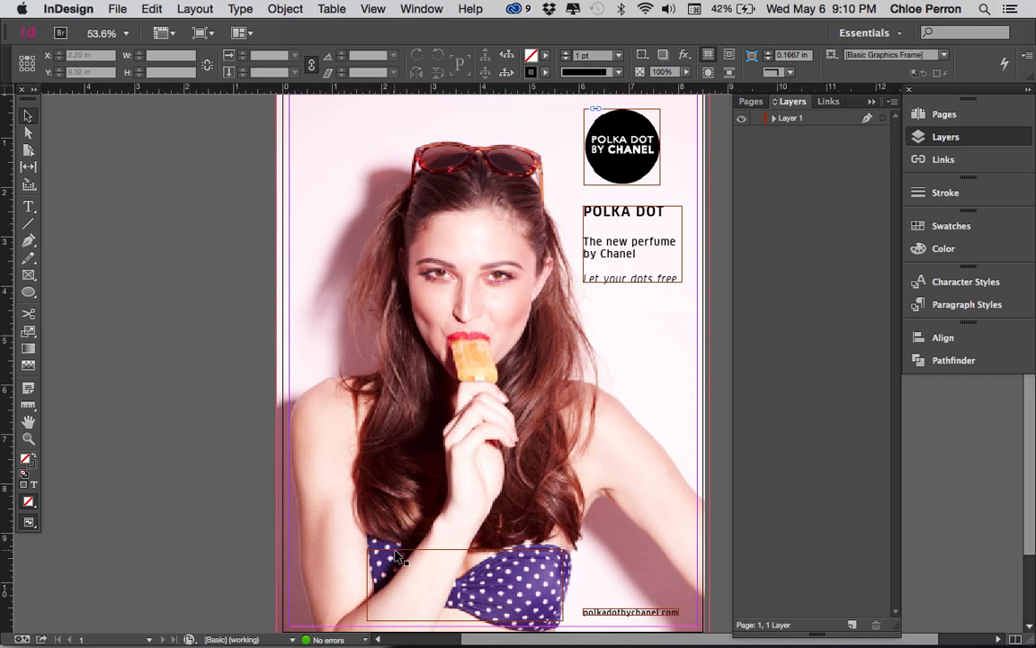
# Delete the empty threaded text frame over the bikini top near the bottom of the ad
pyautogui.click(389, 555)
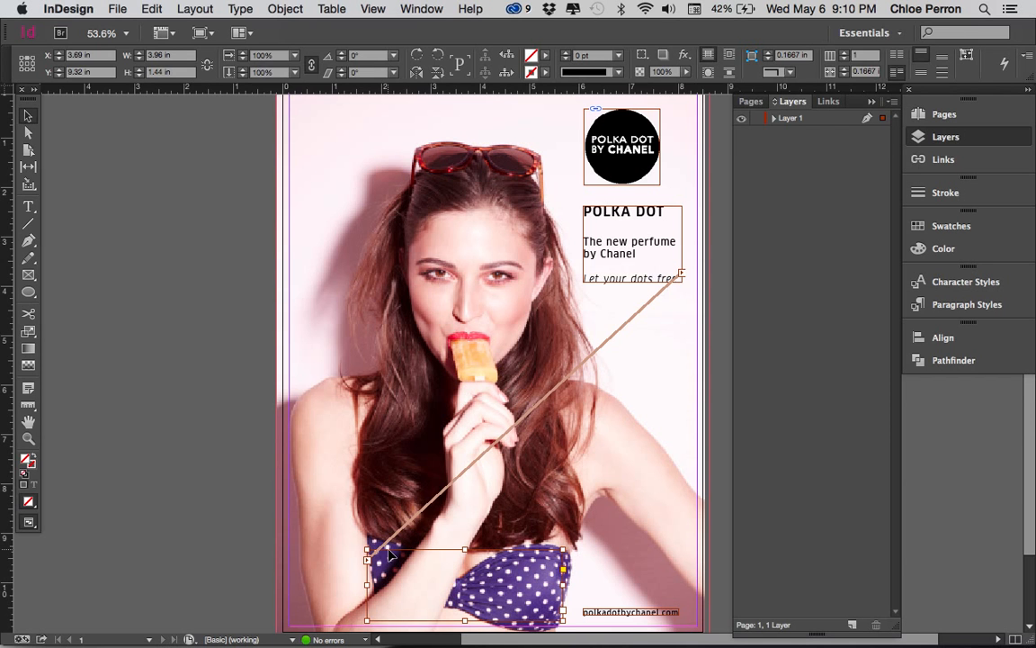
pyautogui.press('super+shift+a')
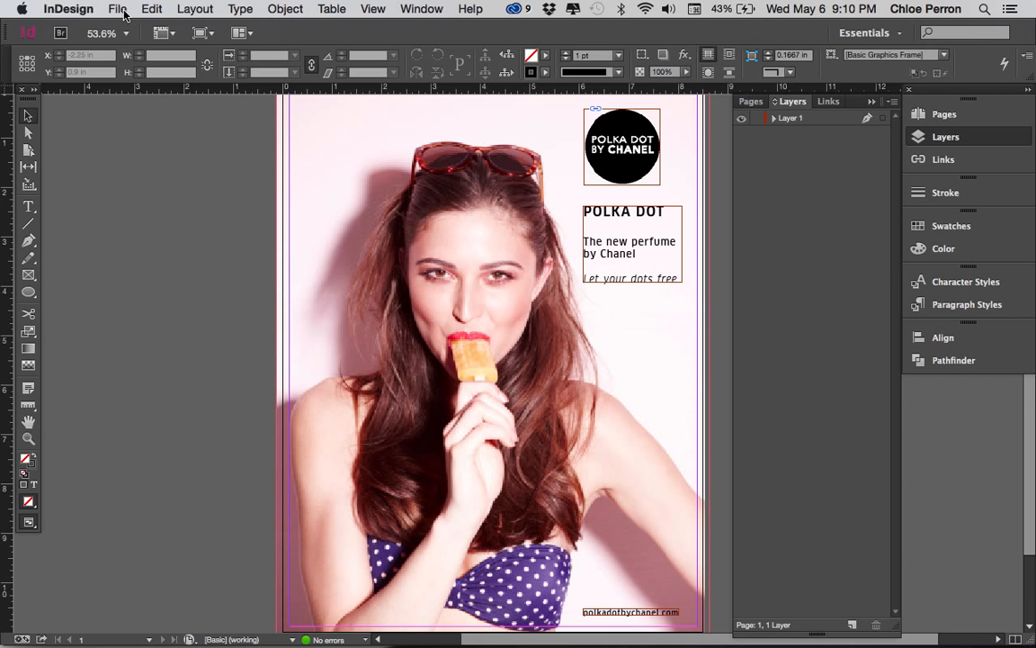
# Switch to Finder and open the packaged calendar folder on the Desktop, inside CALENDAR and Caledar_Template Folder, and preview its InDesign file
pyautogui.press('super+Tab')
pyautogui.press('super+Tab')
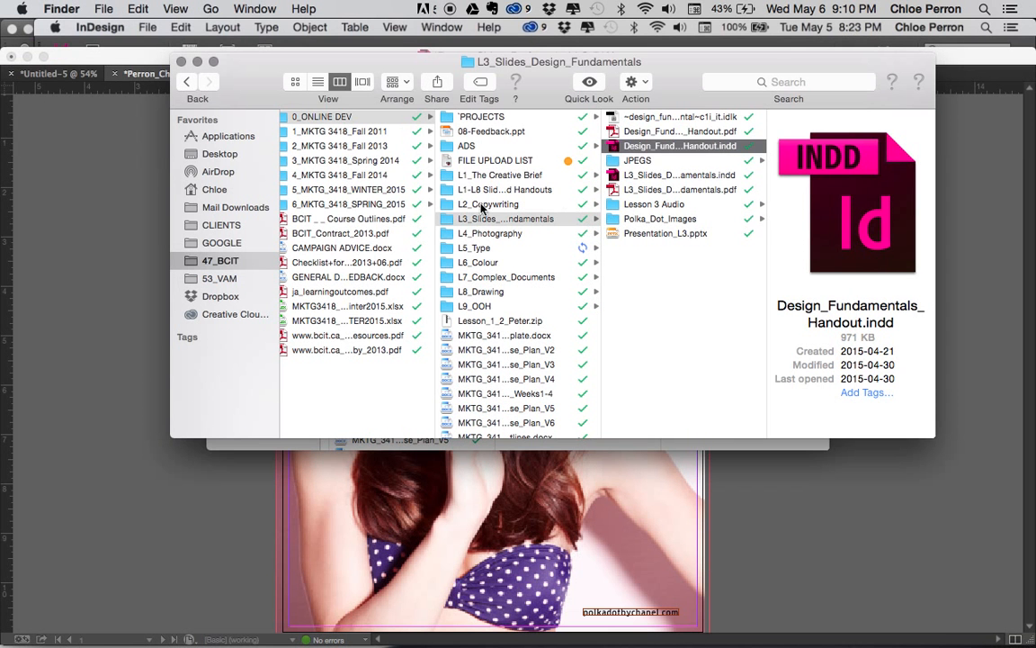
pyautogui.click(216, 151)
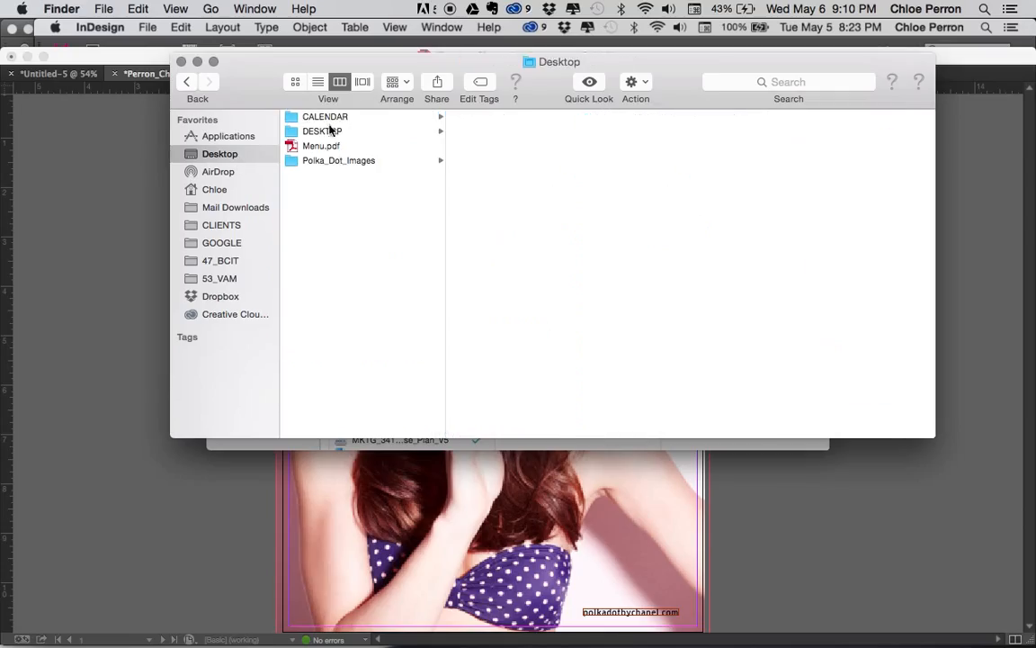
pyautogui.click(300, 117)
pyautogui.click(477, 134)
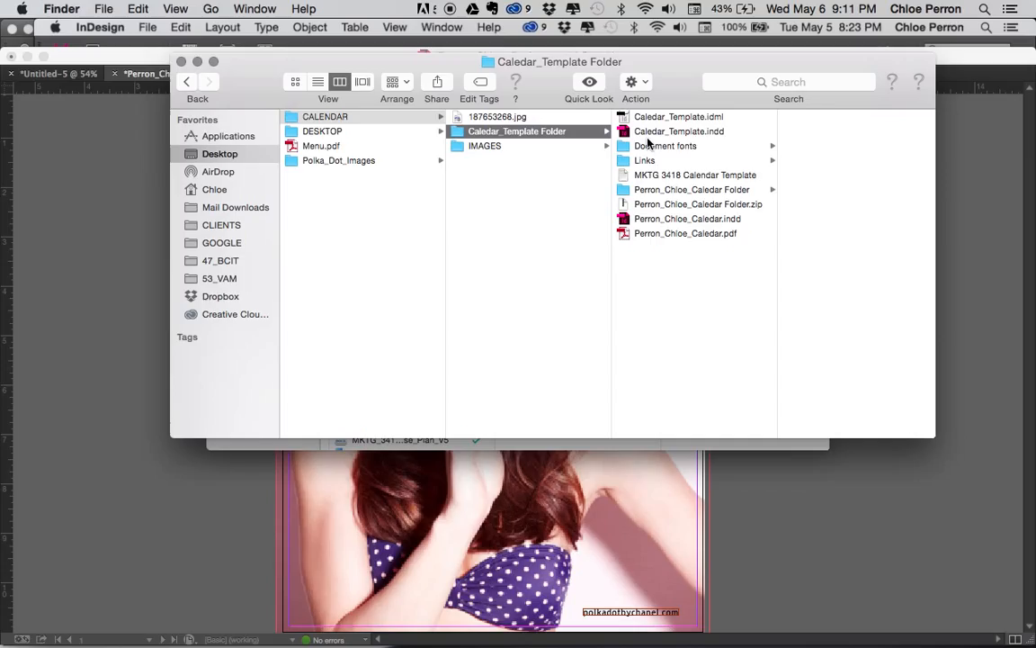
pyautogui.click(660, 190)
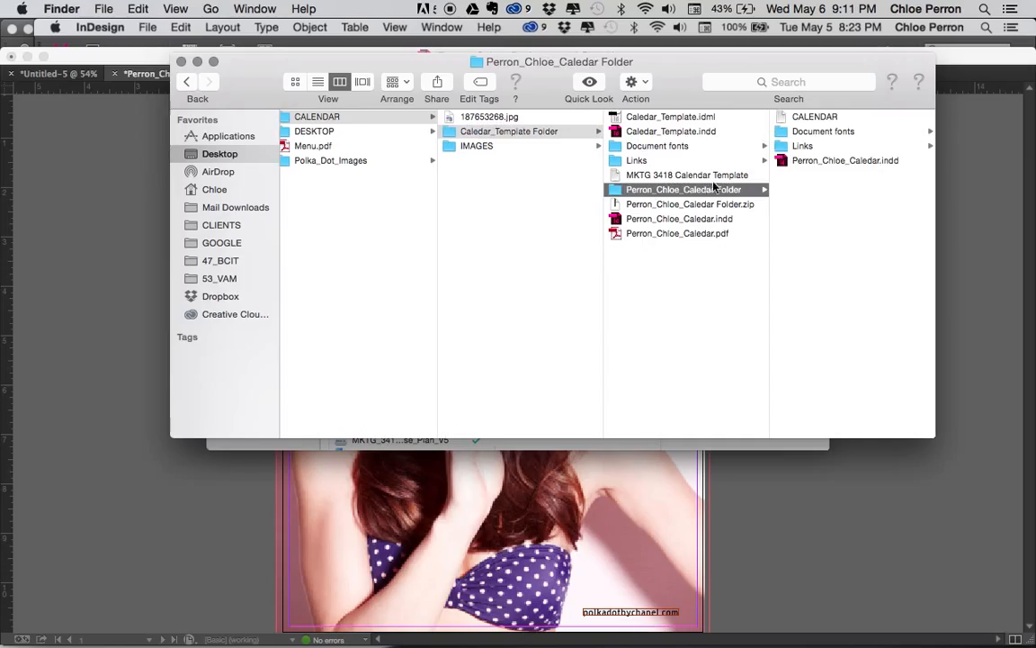
pyautogui.moveTo(936, 159); pyautogui.dragTo(997, 166)
pyautogui.click(894, 161)
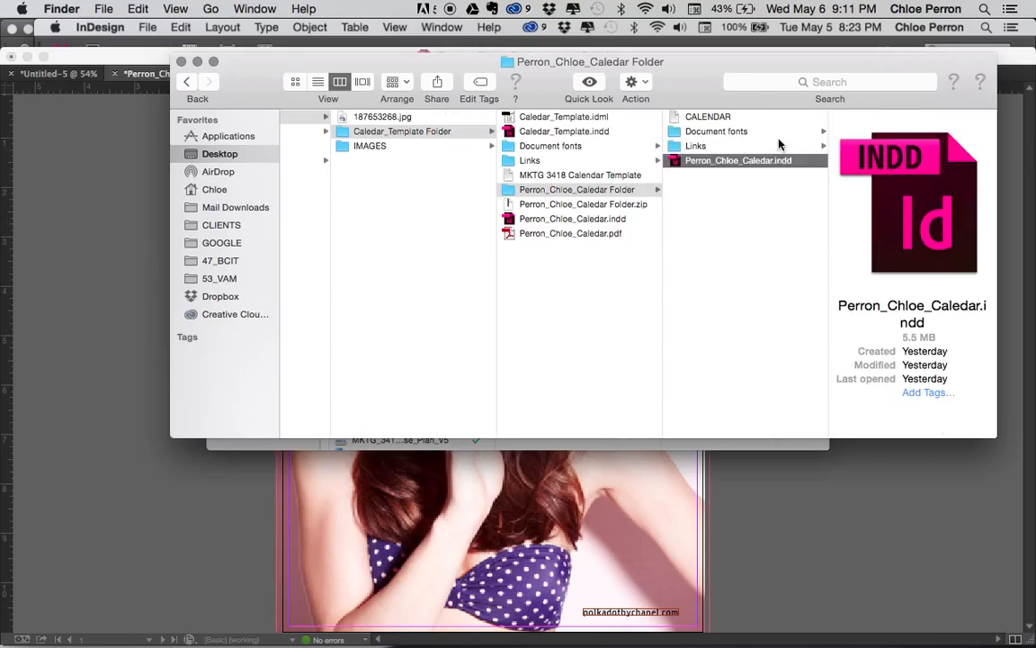
# Examine the files in the Links and Document fonts folders of the packaged calendar project
pyautogui.click(774, 147)
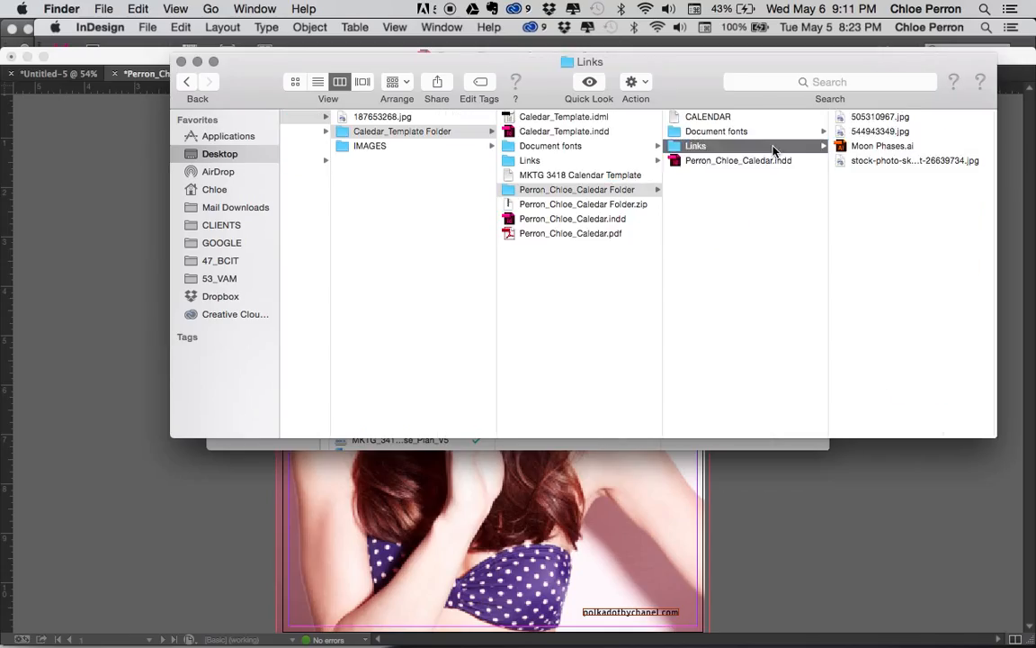
pyautogui.click(877, 118)
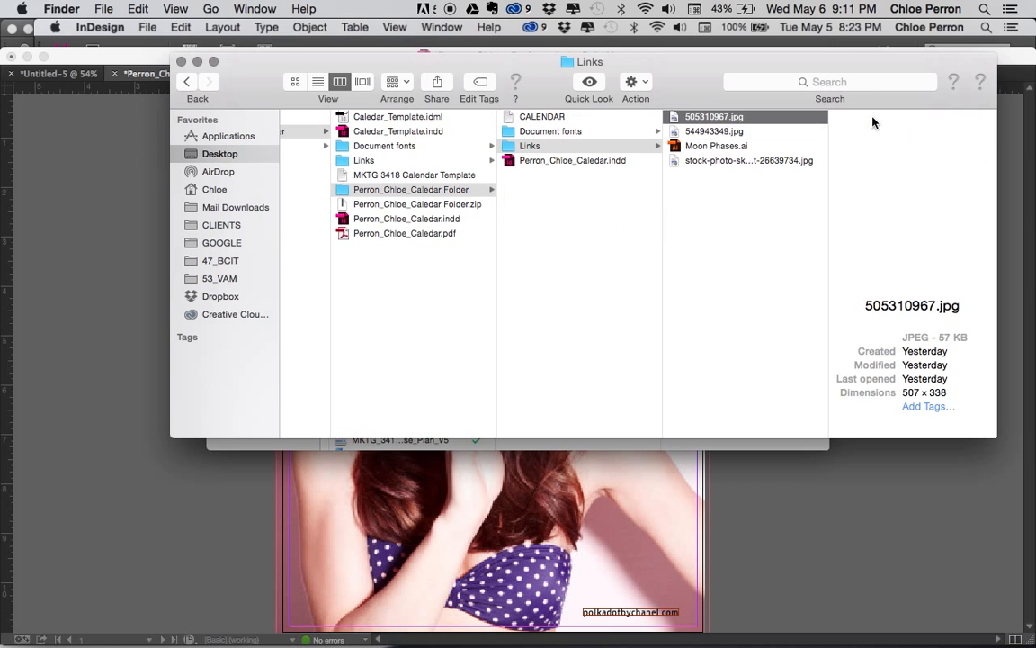
pyautogui.click(757, 132)
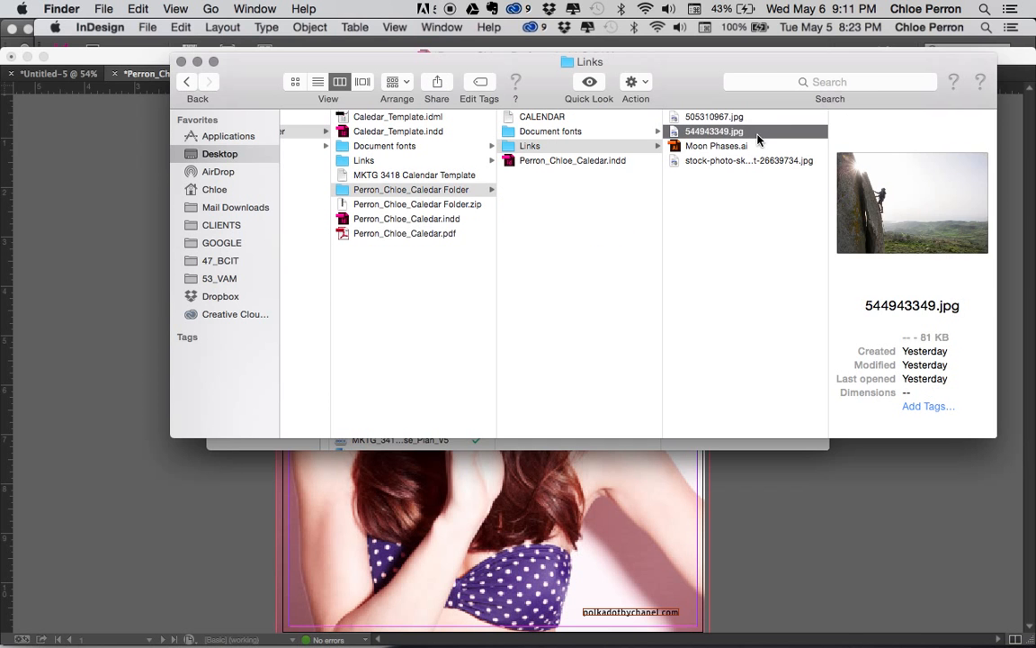
pyautogui.click(740, 146)
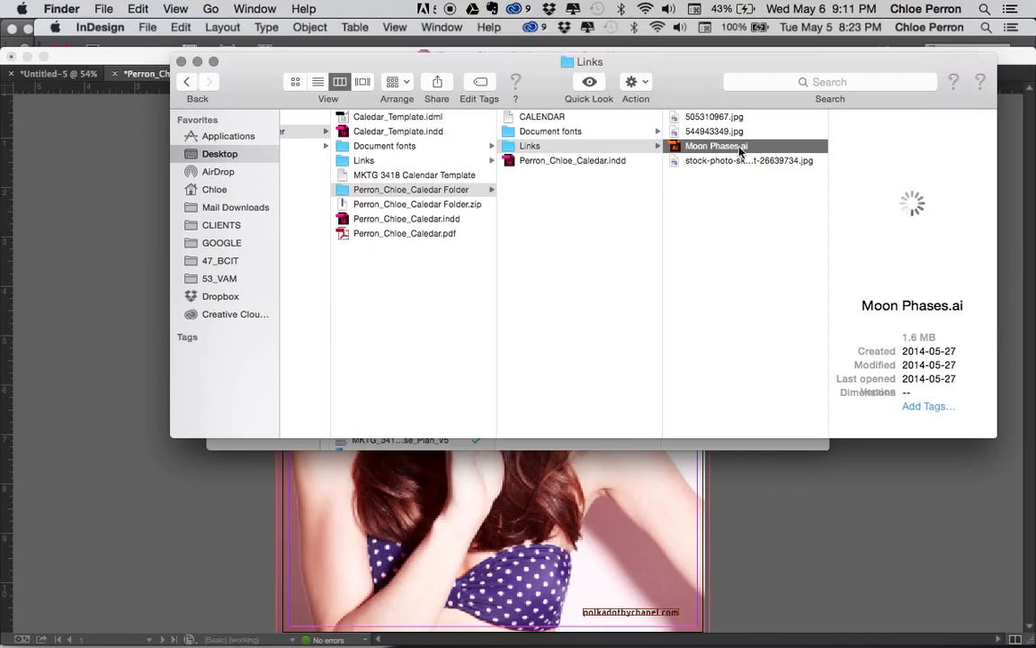
pyautogui.click(738, 162)
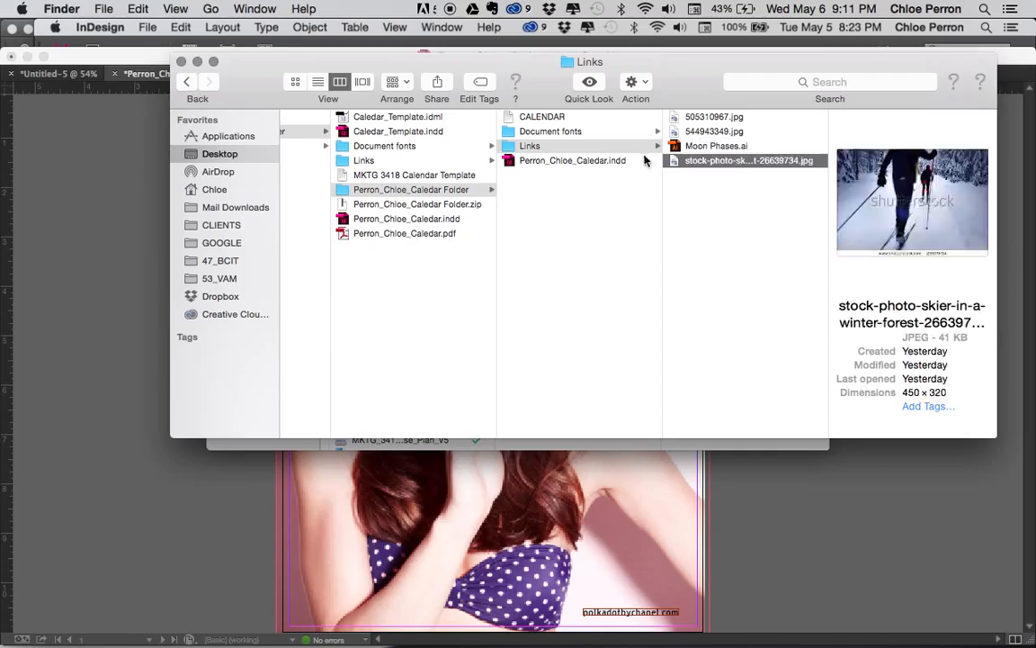
pyautogui.click(549, 132)
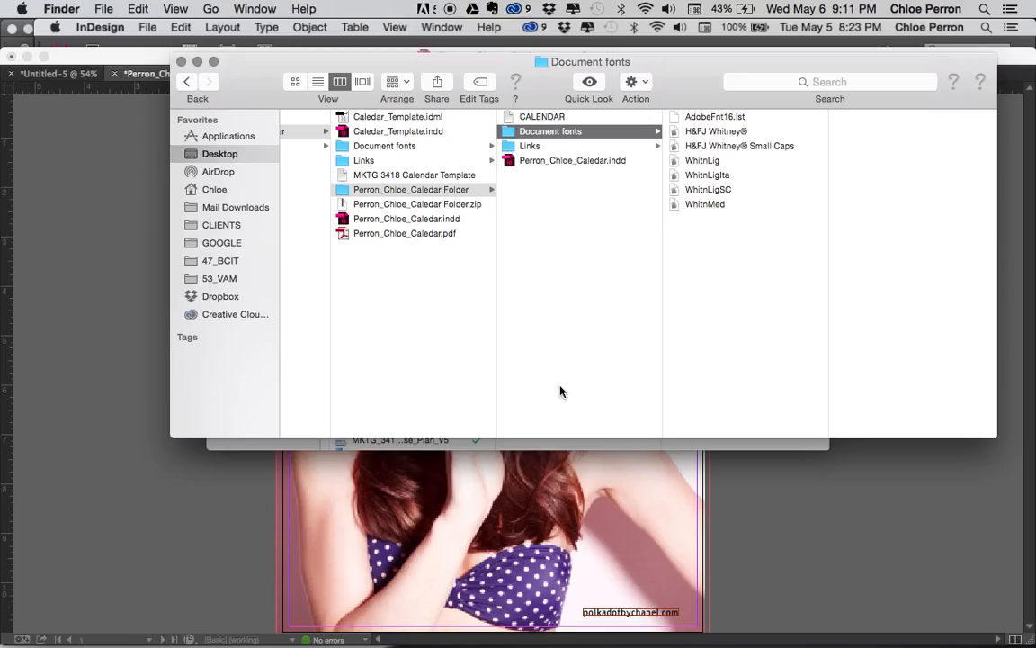
# Switch back to InDesign and start the Package command for the perfume ad
pyautogui.click(540, 513)
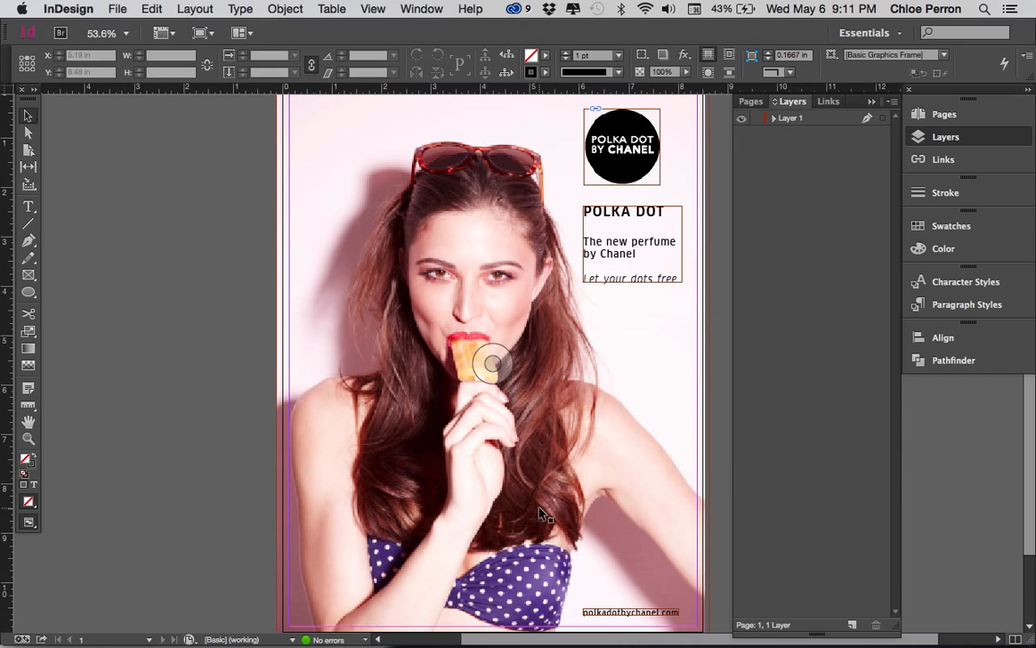
pyautogui.click(118, 9)
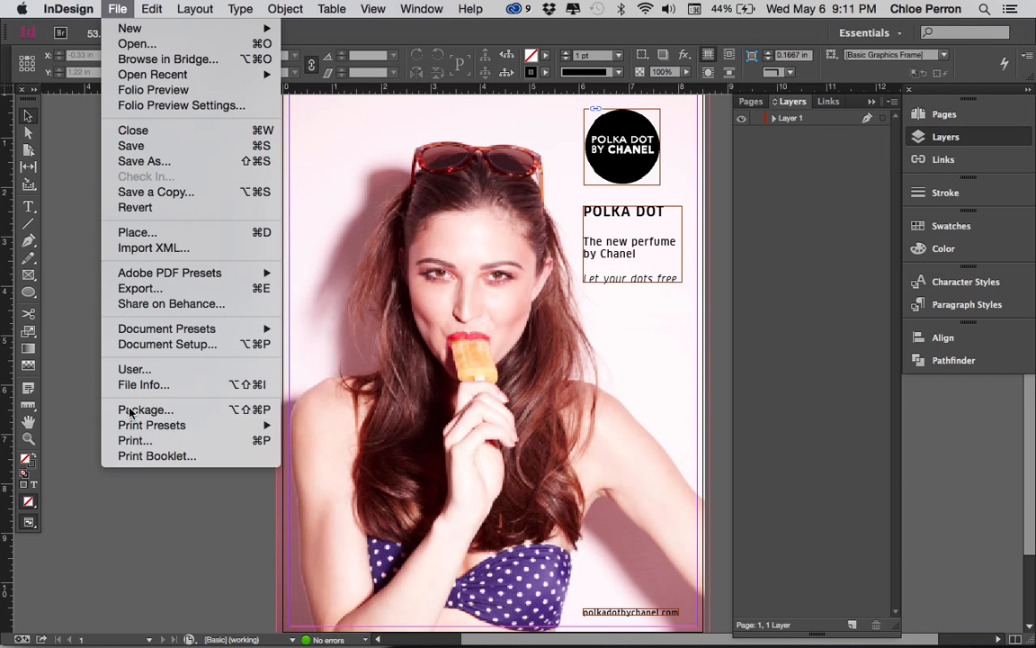
pyautogui.click(133, 411)
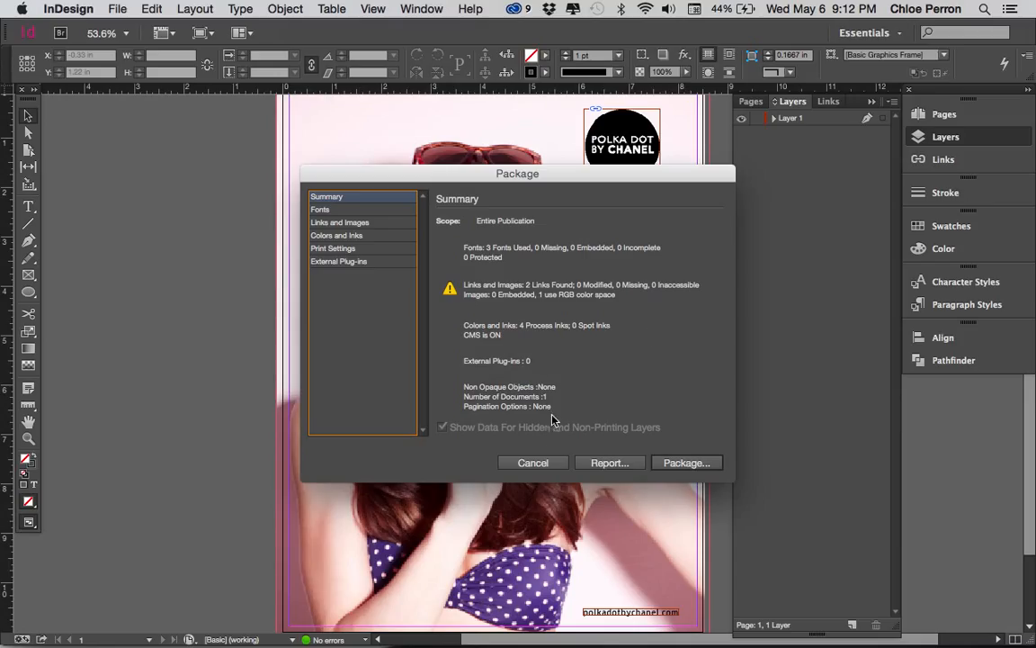
# Review the package check's fonts, links and images, colors and inks, and print settings, ending at the summary
pyautogui.click(347, 210)
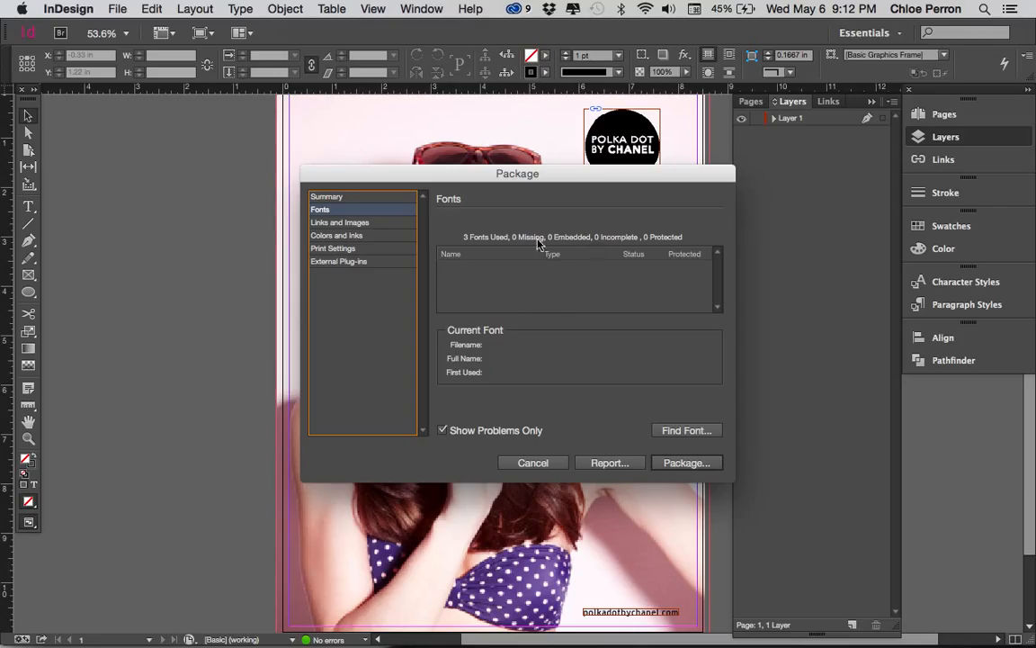
pyautogui.click(358, 223)
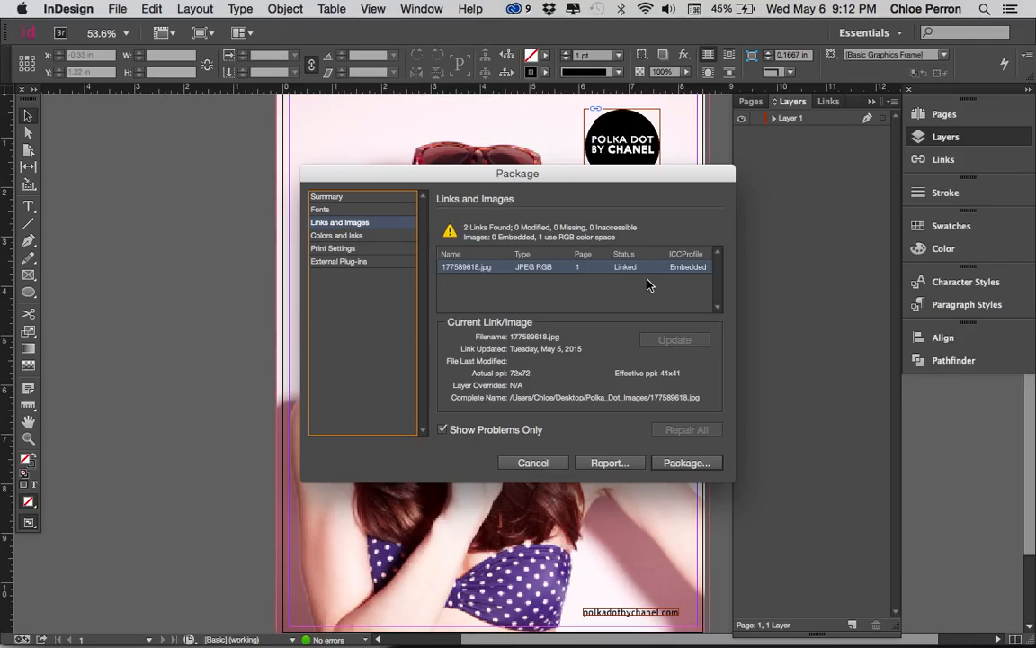
pyautogui.click(382, 236)
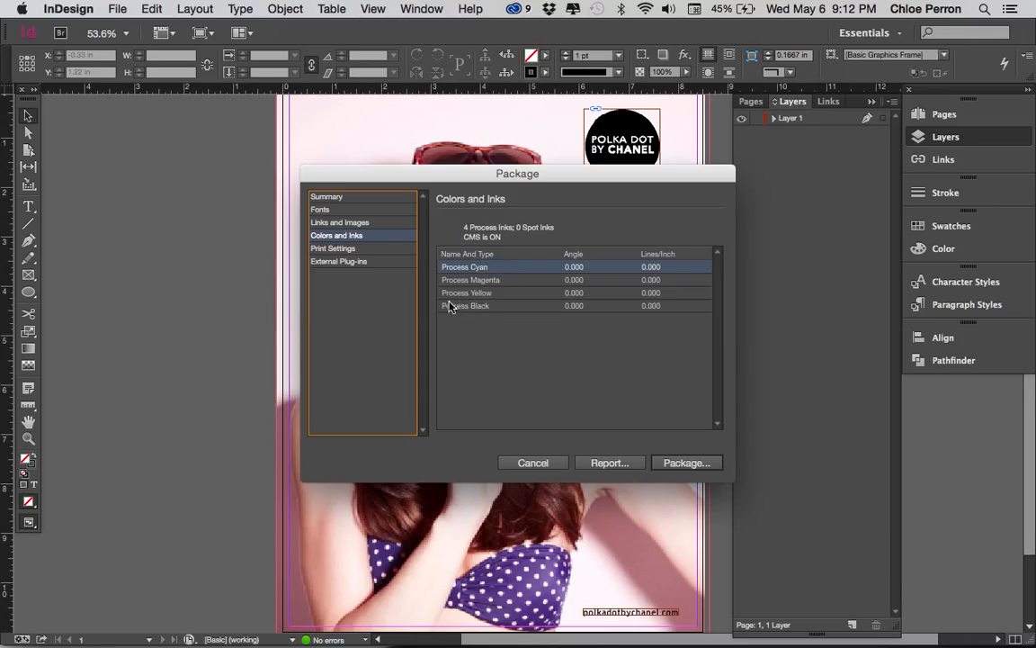
pyautogui.click(371, 249)
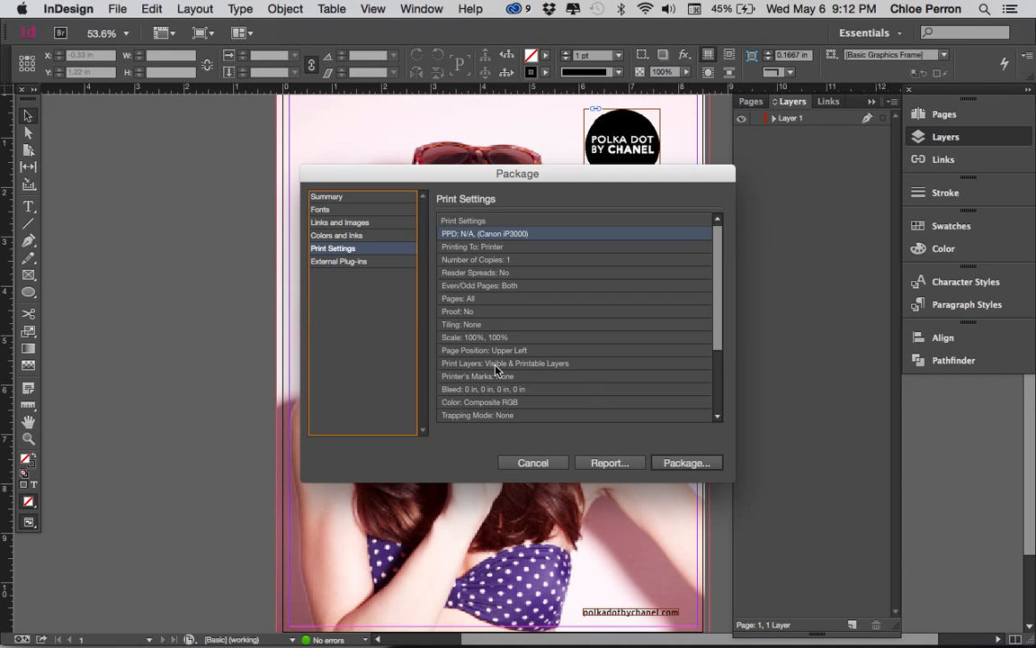
pyautogui.click(330, 197)
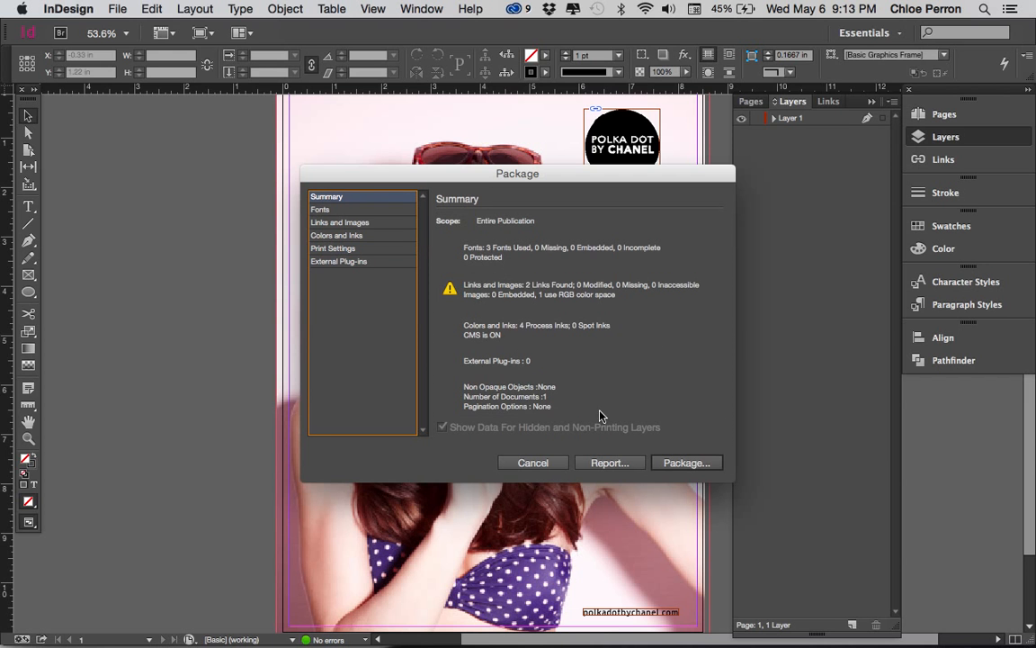
# Continue packaging, saving the publication, and fill in the printing instructions with filename Polka Dot Perfume and company Spoken Design
pyautogui.click(687, 463)
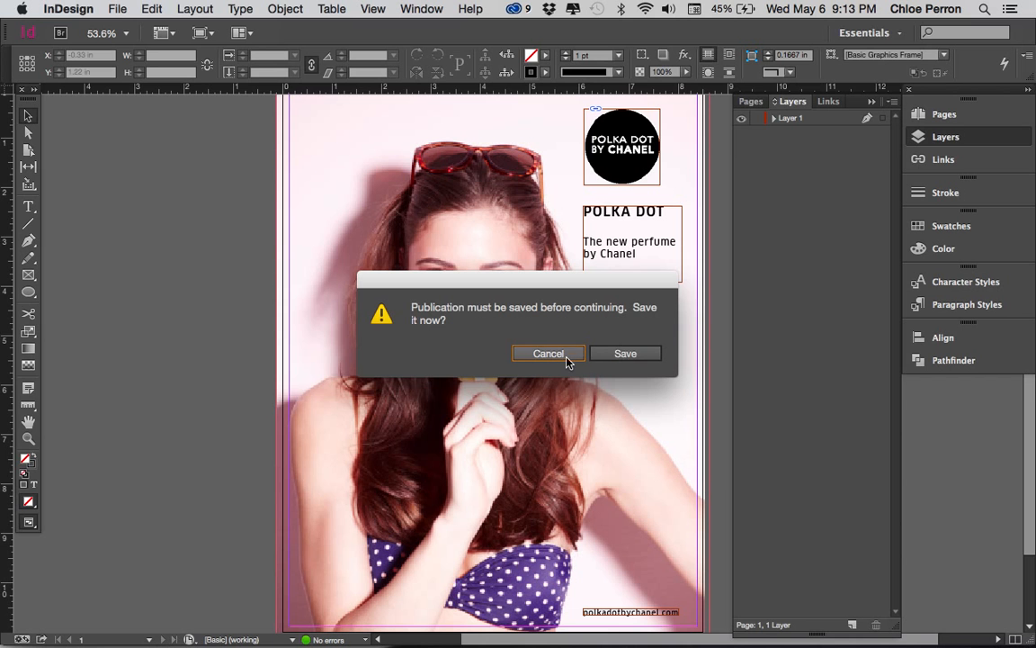
pyautogui.click(621, 354)
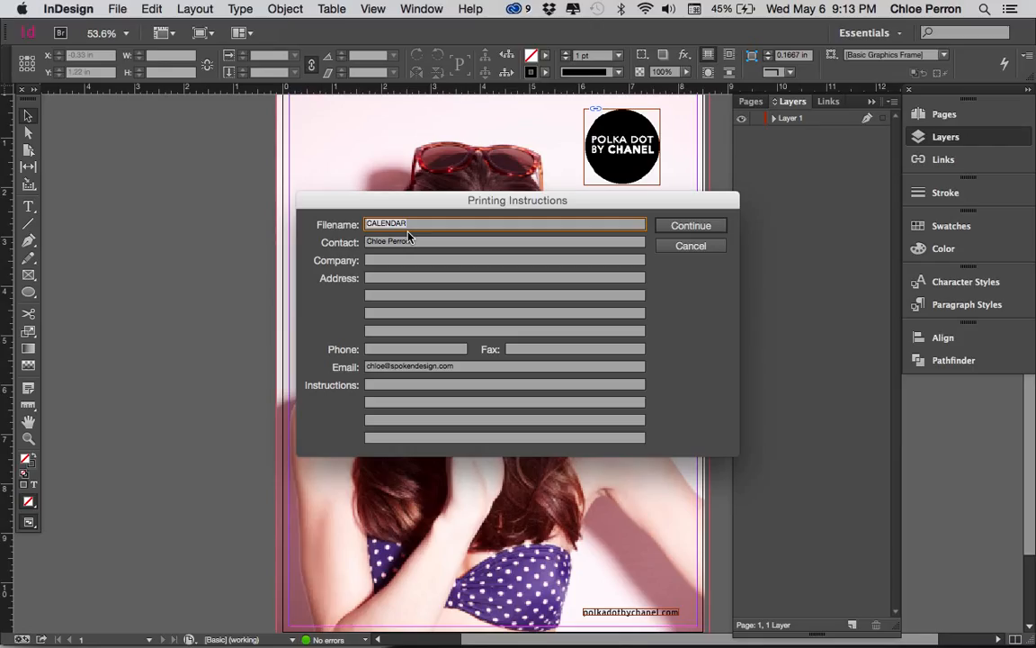
pyautogui.write('Polka Dot Perfume')
pyautogui.click(403, 260)
pyautogui.write('Spoken Design')
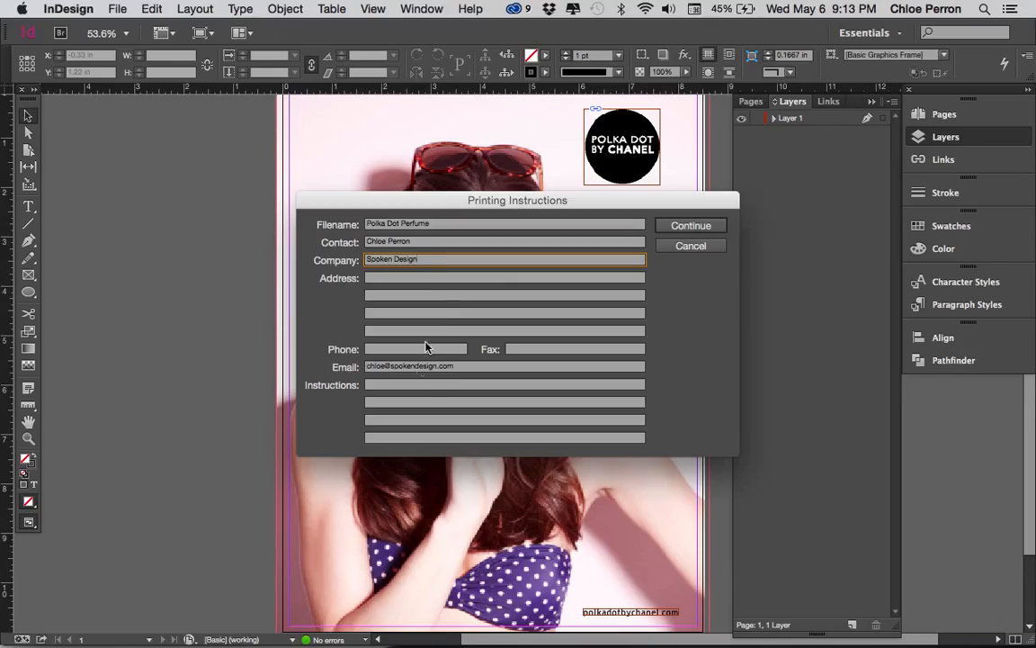
pyautogui.click(413, 387)
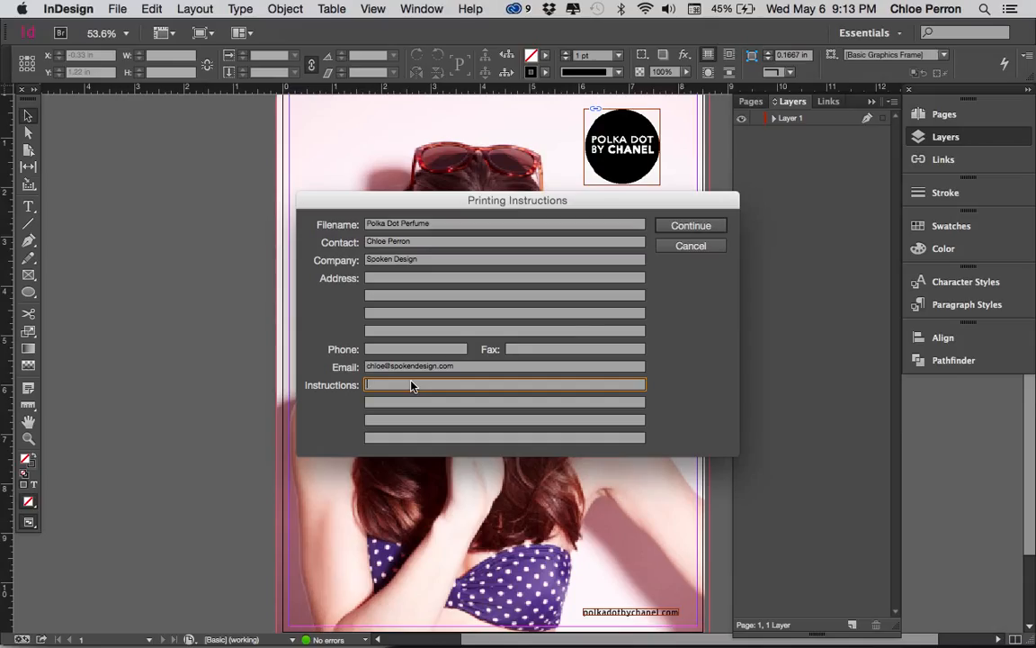
pyautogui.click(690, 226)
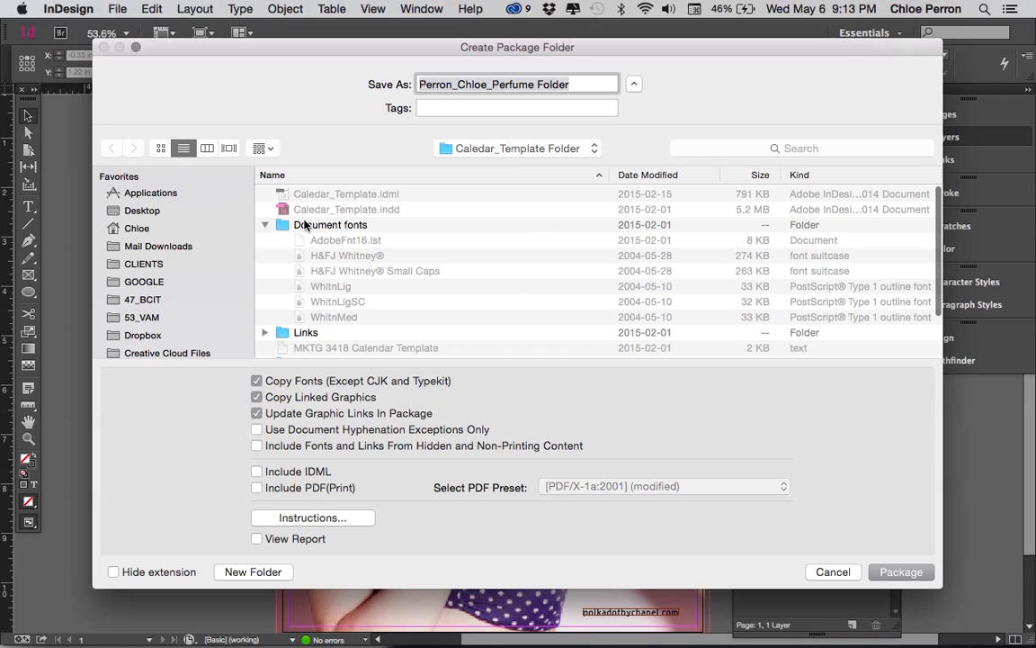
# Create the perfume package in Caledar_Template Folder with fonts and linked graphics copied and links updated, accepting the font warning with Don't show again enabled
pyautogui.scroll(-3, 437, 296)
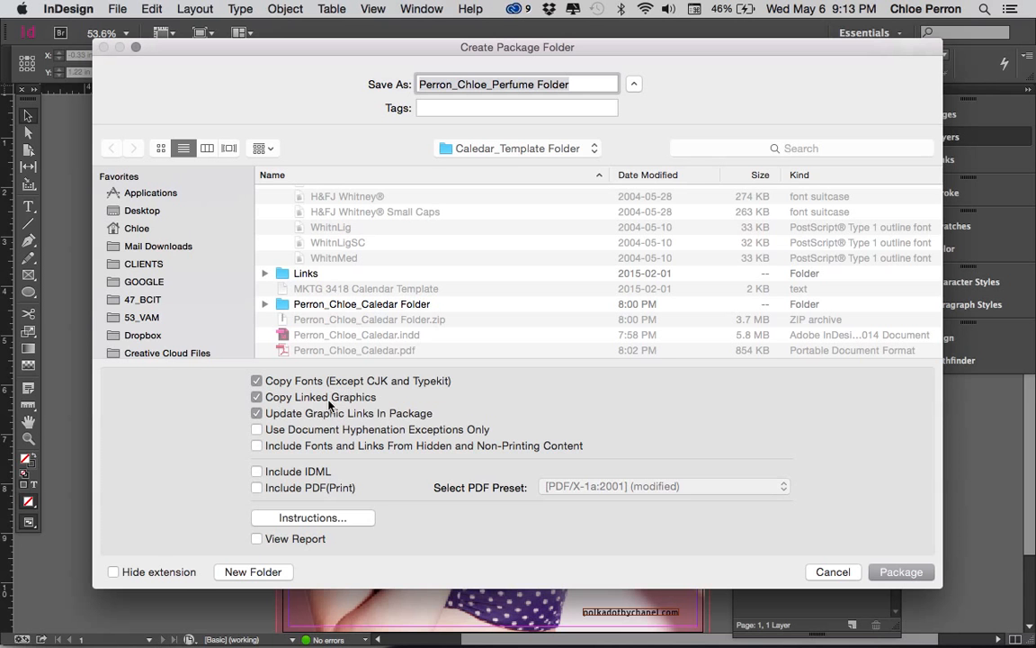
pyautogui.click(897, 574)
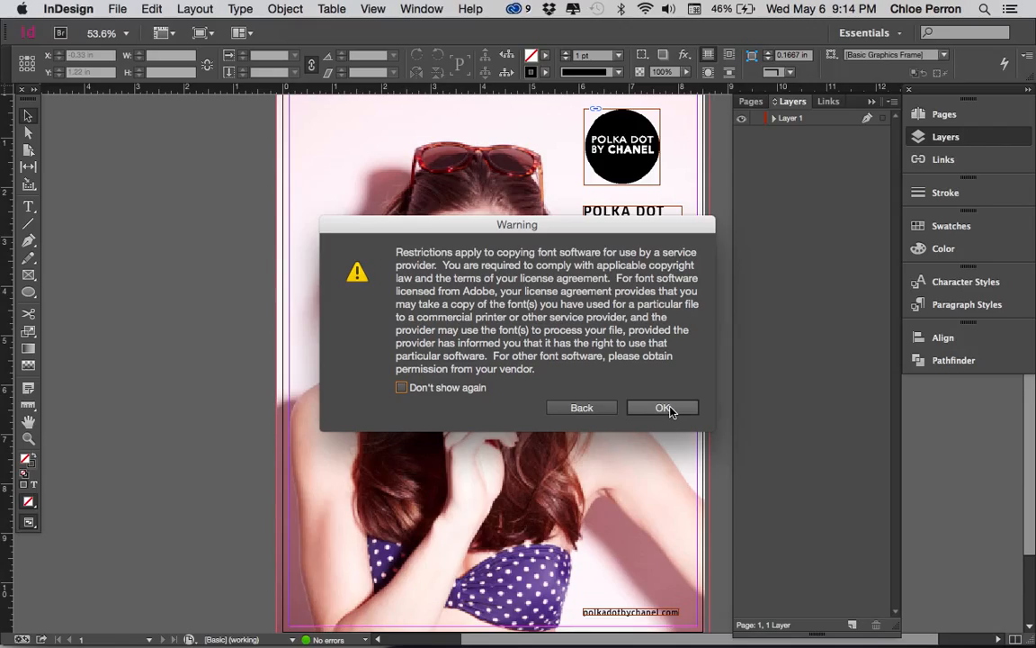
pyautogui.click(401, 387)
pyautogui.click(662, 408)
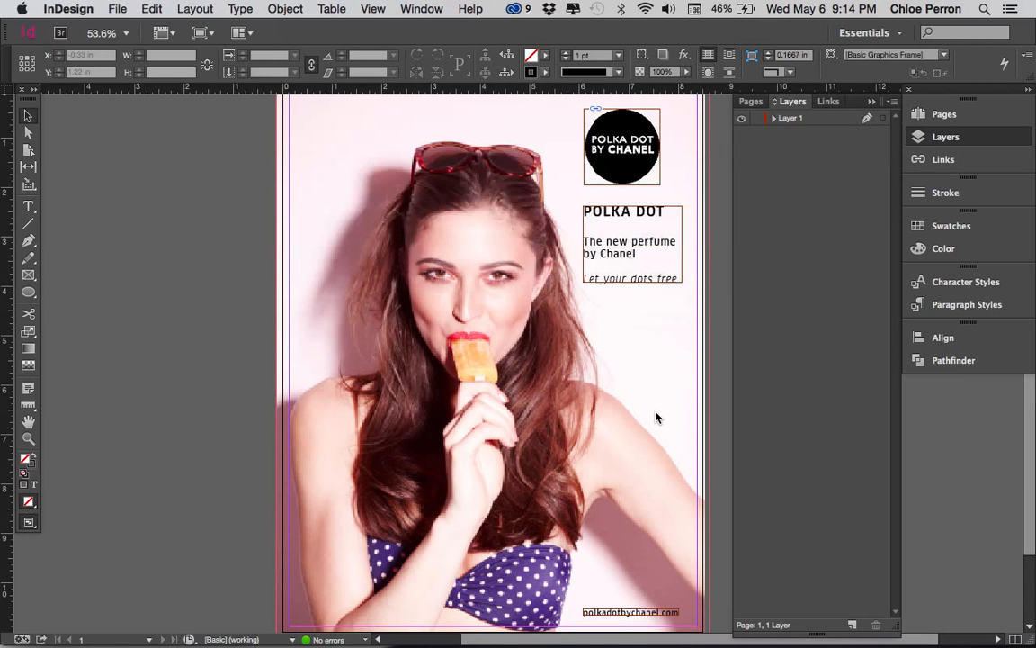
# Switch to Finder and inspect the new perfume package's Document fonts folder, Links folder and InDesign file
pyautogui.press('super+Tab')
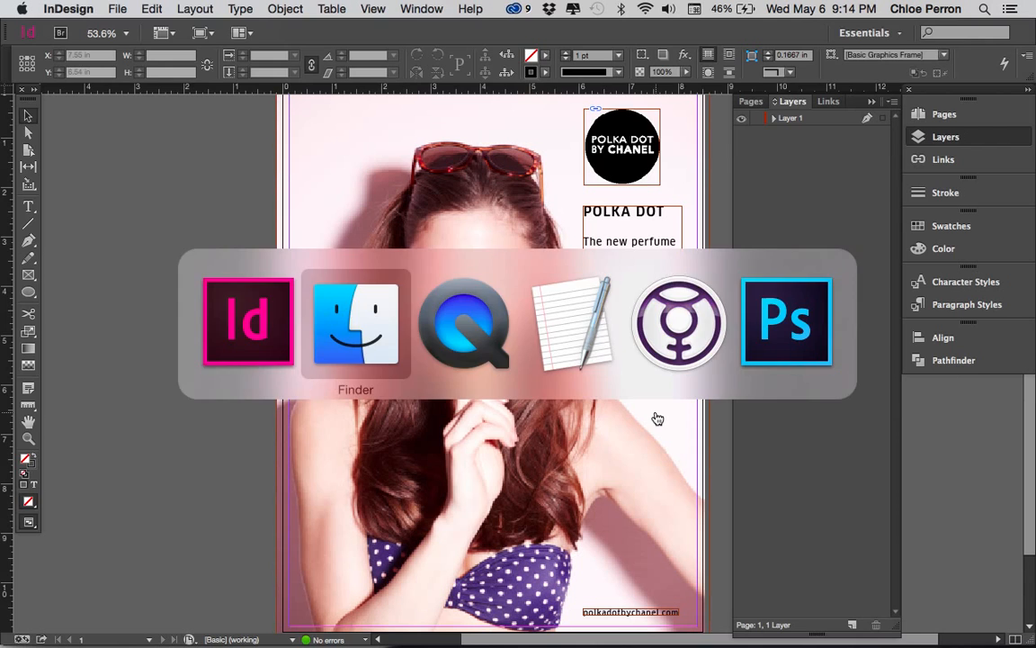
pyautogui.click(434, 250)
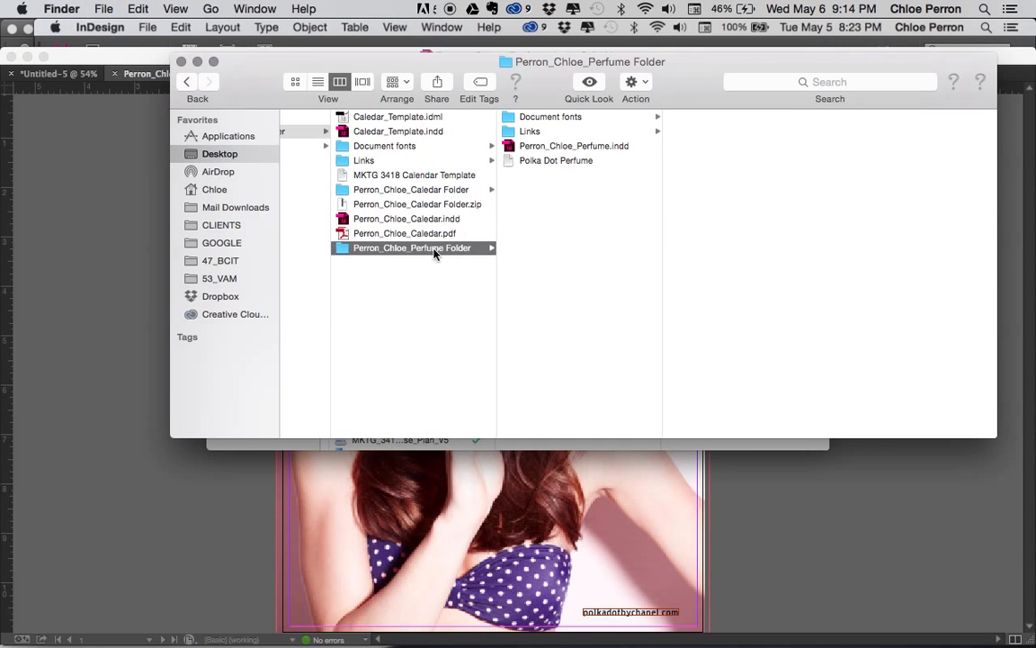
pyautogui.click(565, 118)
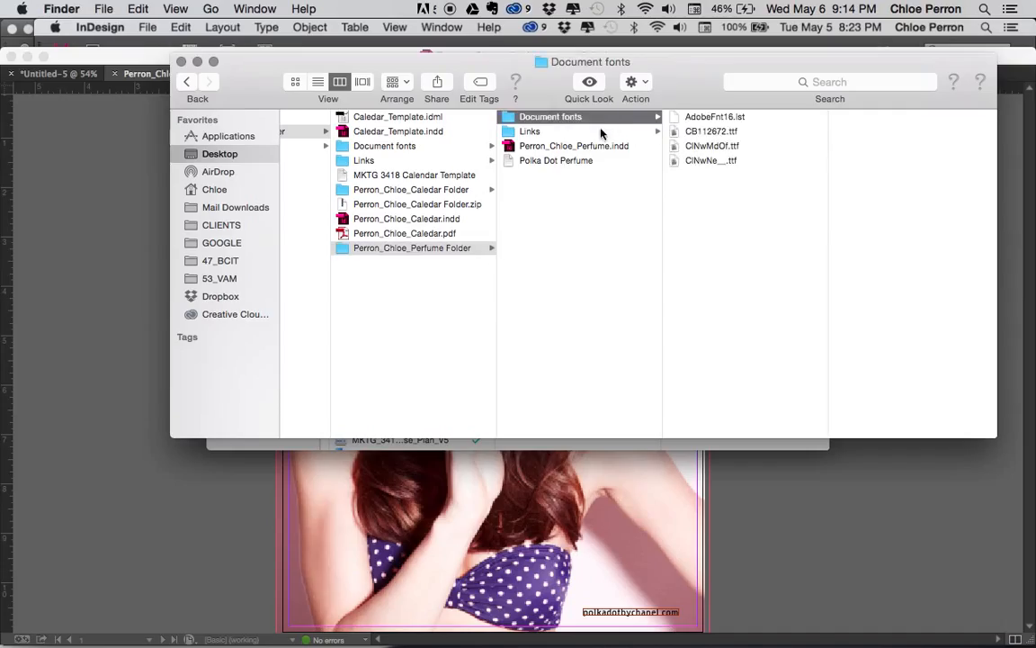
pyautogui.click(533, 131)
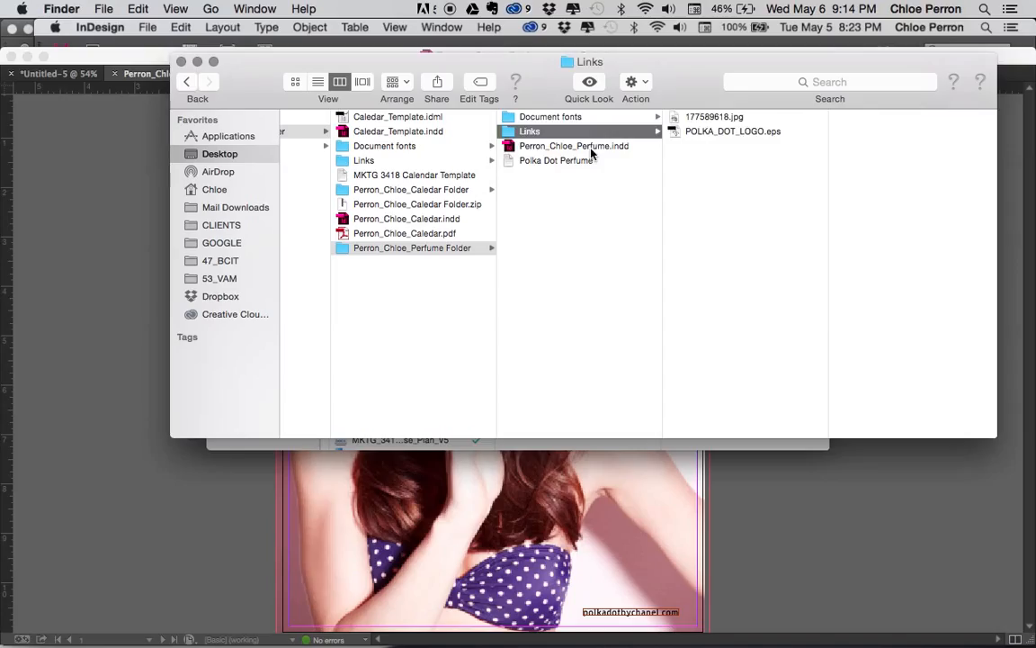
pyautogui.click(591, 150)
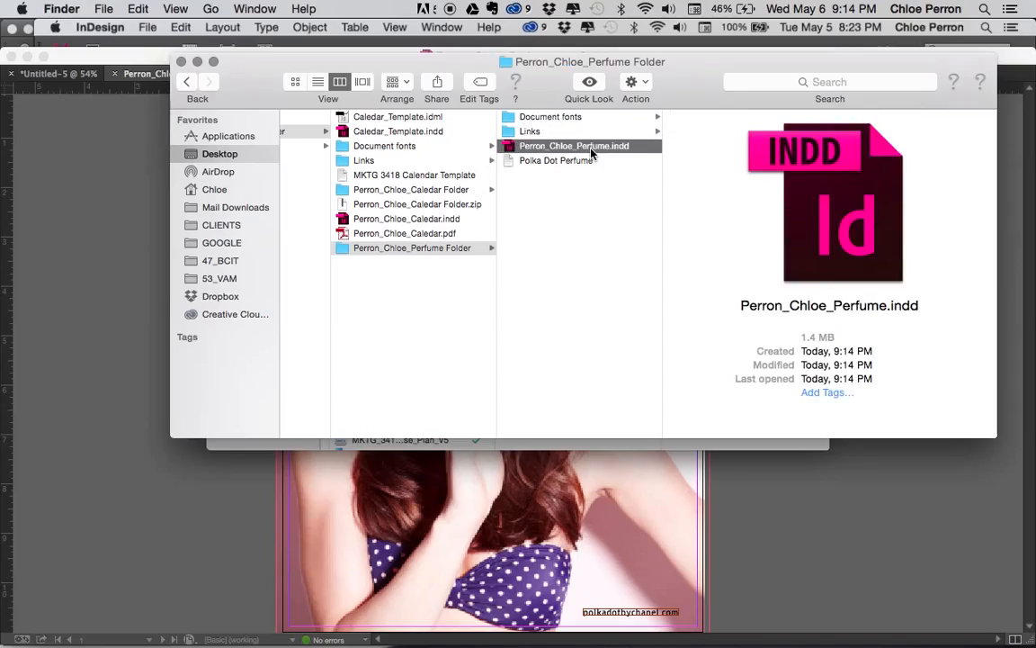
pyautogui.click(558, 118)
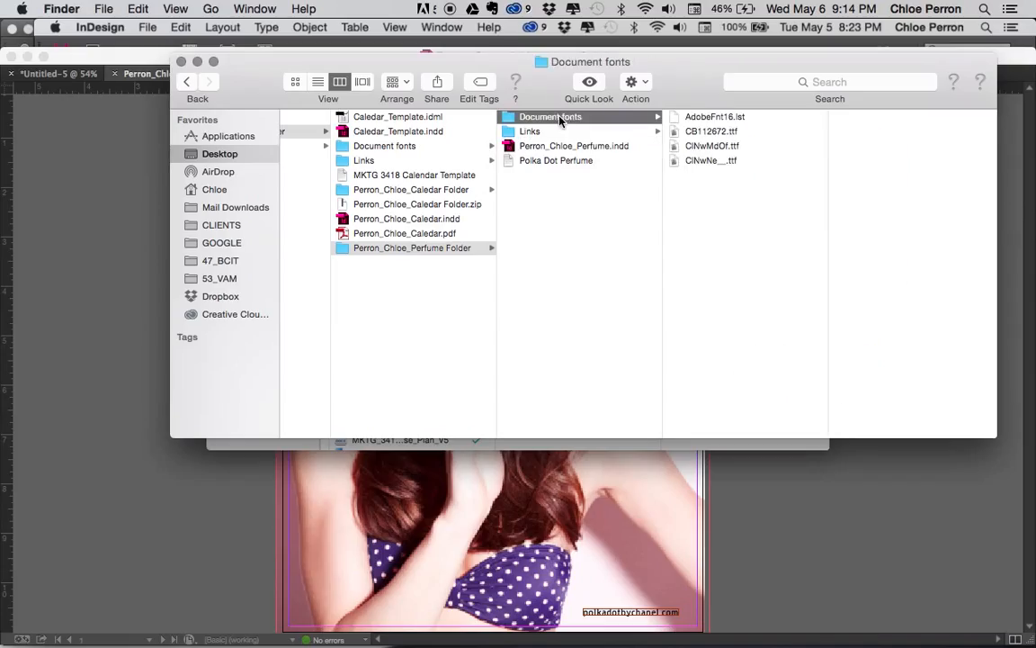
pyautogui.click(607, 133)
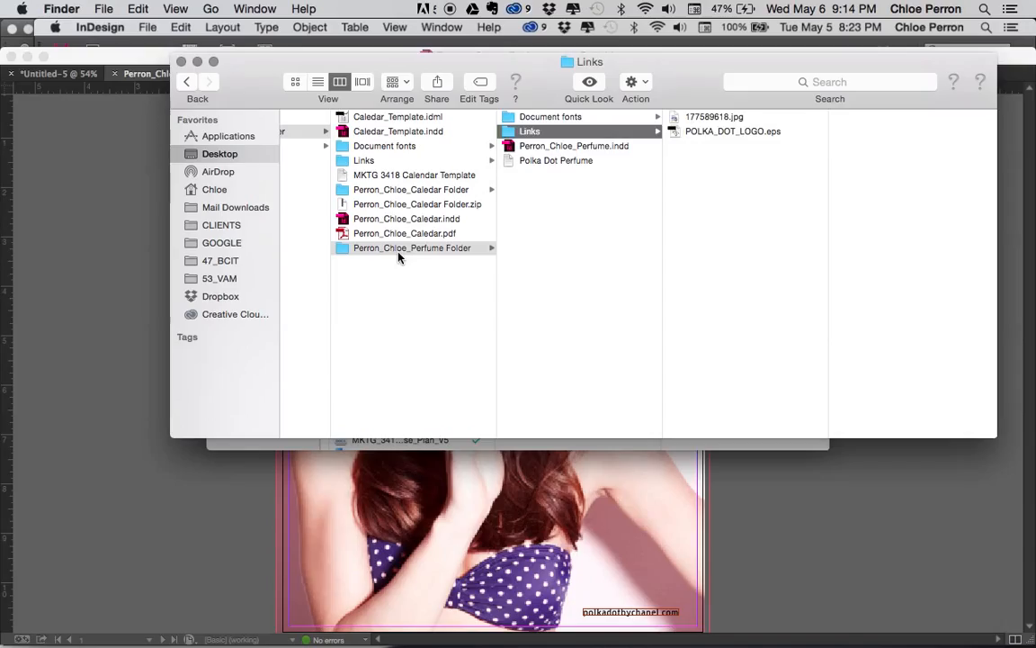
pyautogui.click(561, 150)
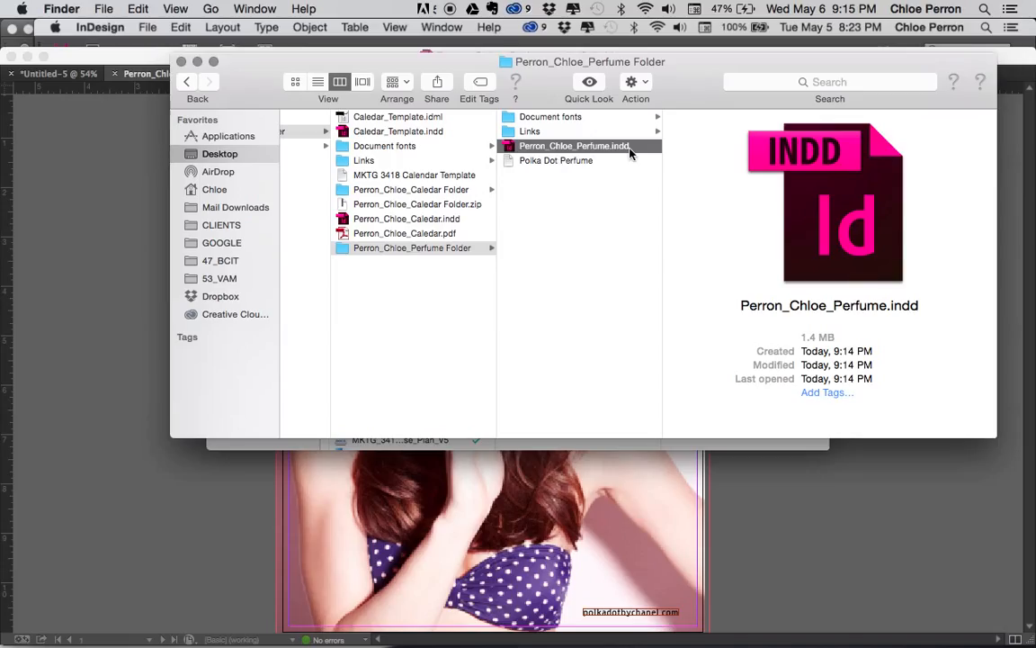
# Compress the packaged perfume folder into a zip archive
pyautogui.rightClick(432, 254)
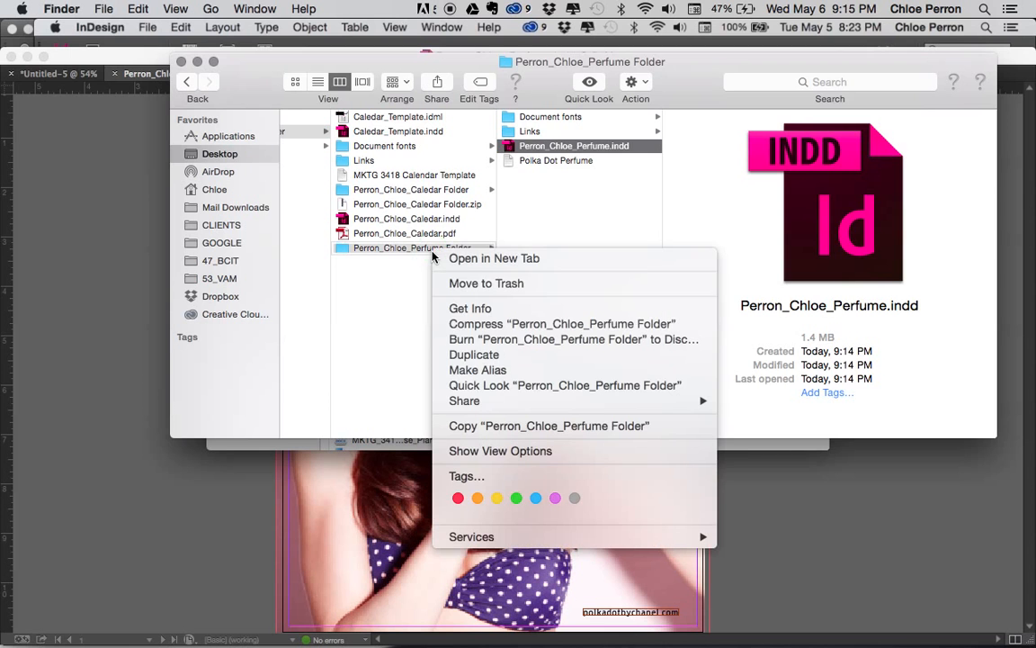
pyautogui.click(459, 328)
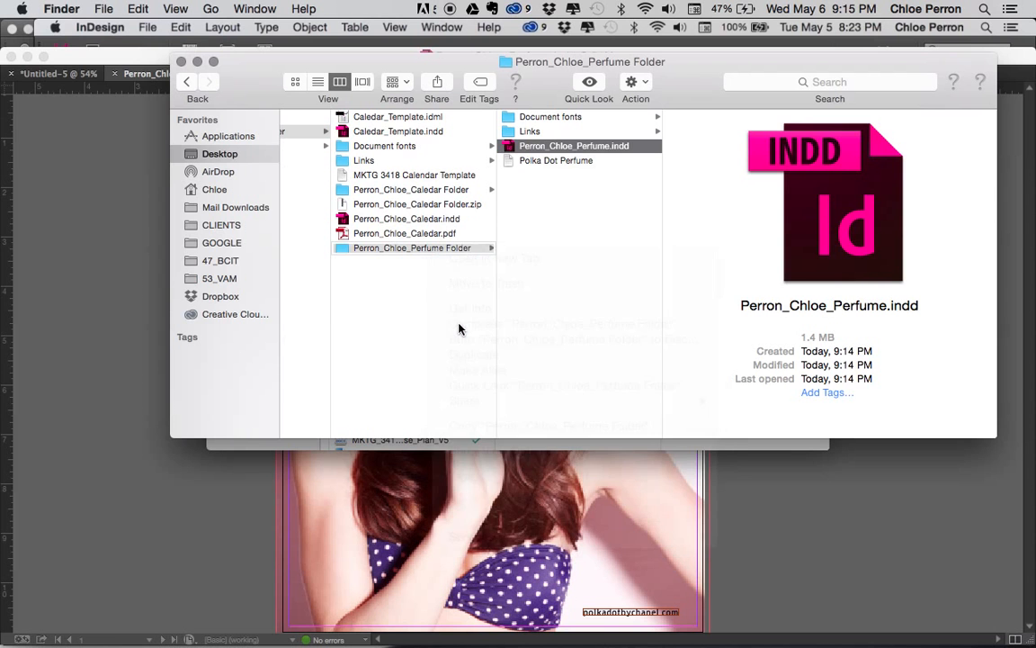